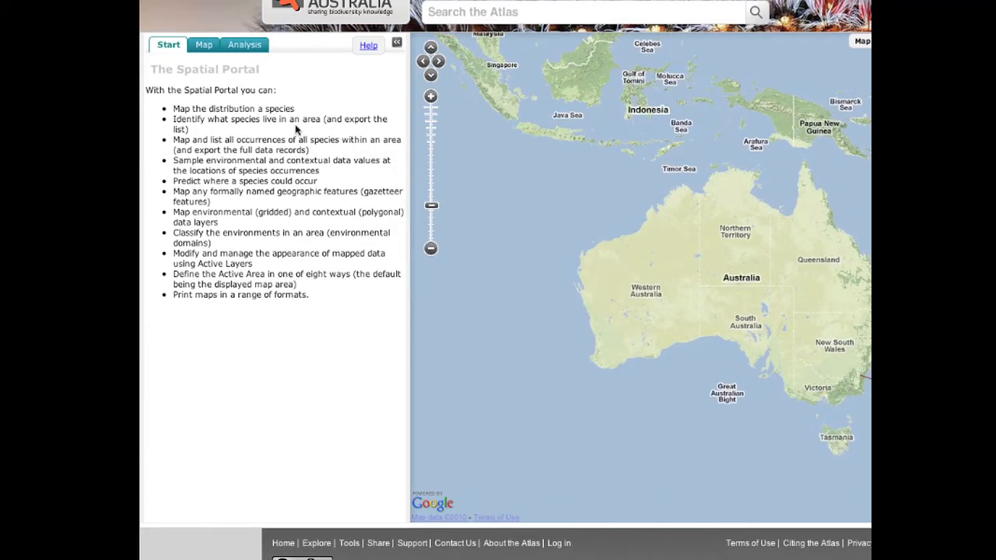
- Add the location "australian capital territory" to the map as an active layer
click(205, 47)
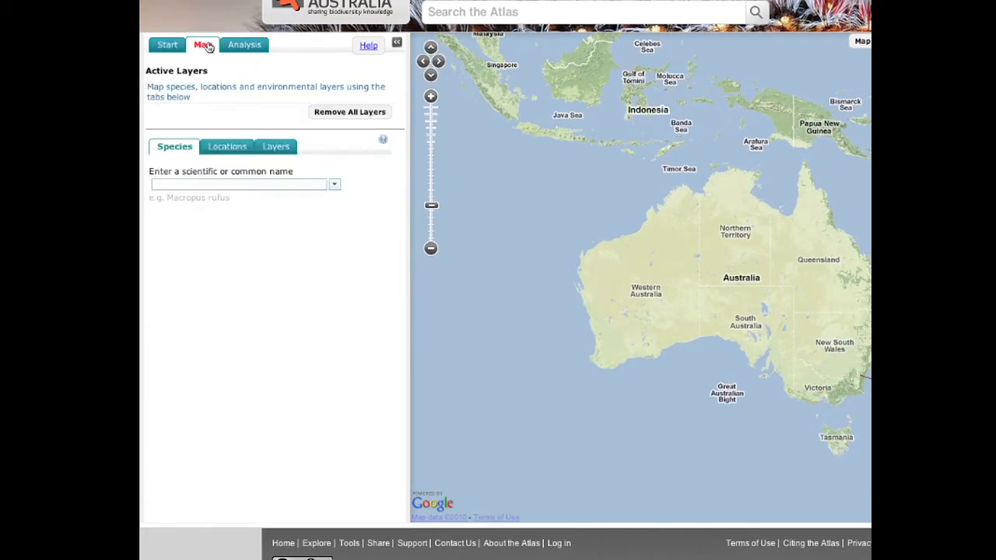
click(233, 148)
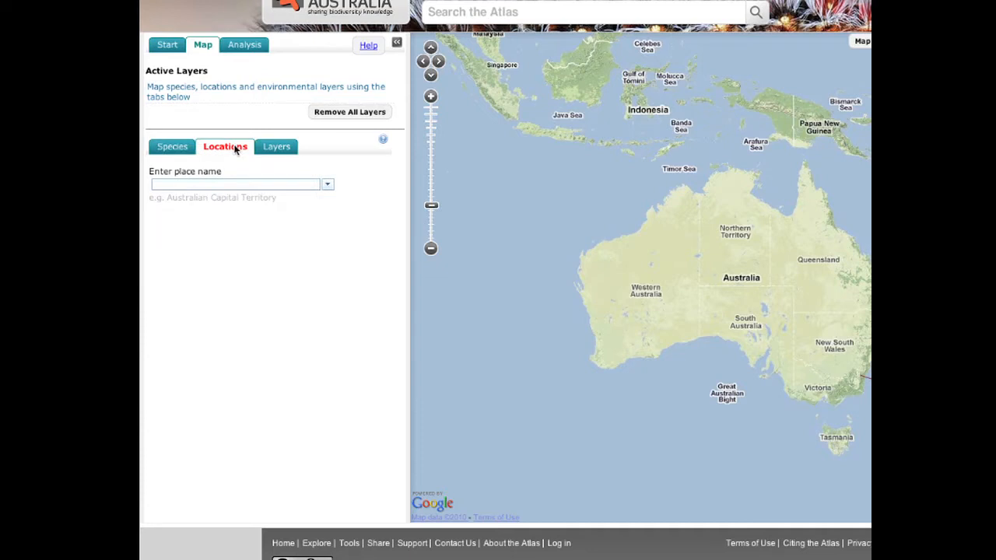
click(220, 185)
text(A)
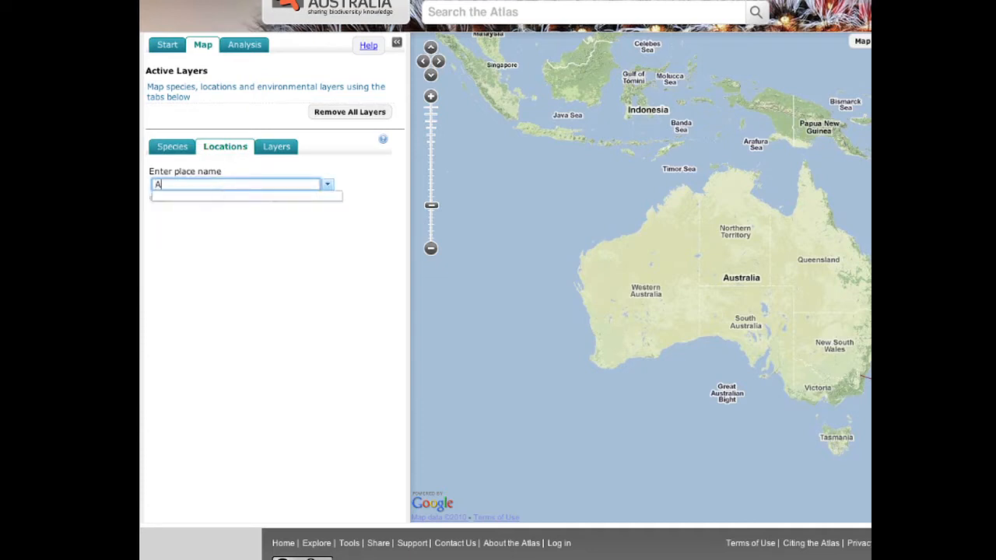
text(ustralian capital territory)
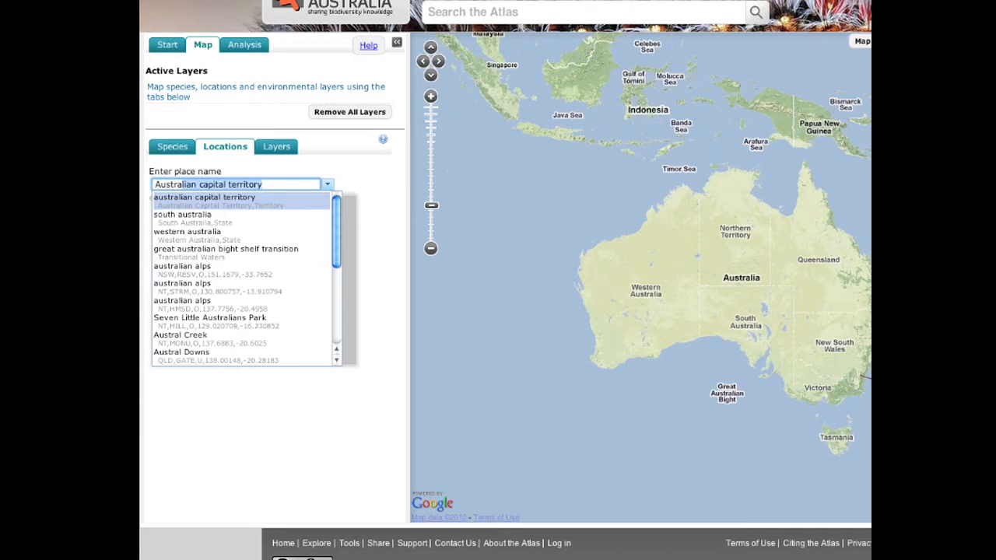
key(Return)
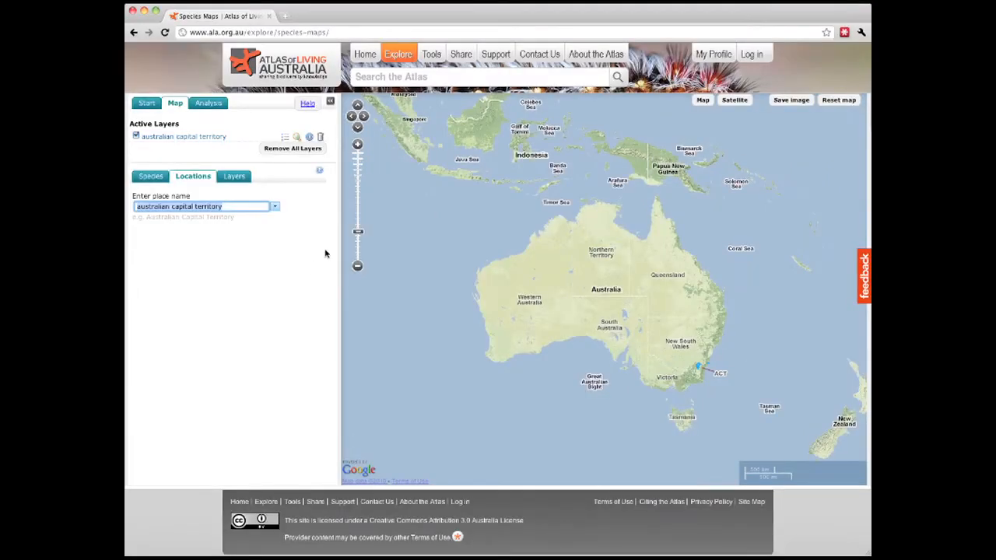
- Zoom to the extent of the australian capital territory layer and switch its visibility off and on again
click(297, 138)
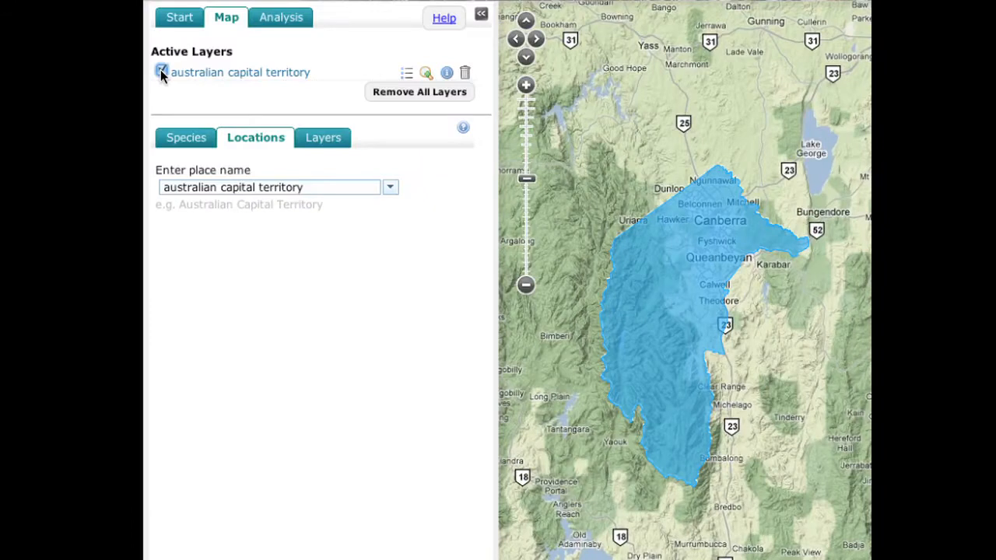
click(161, 71)
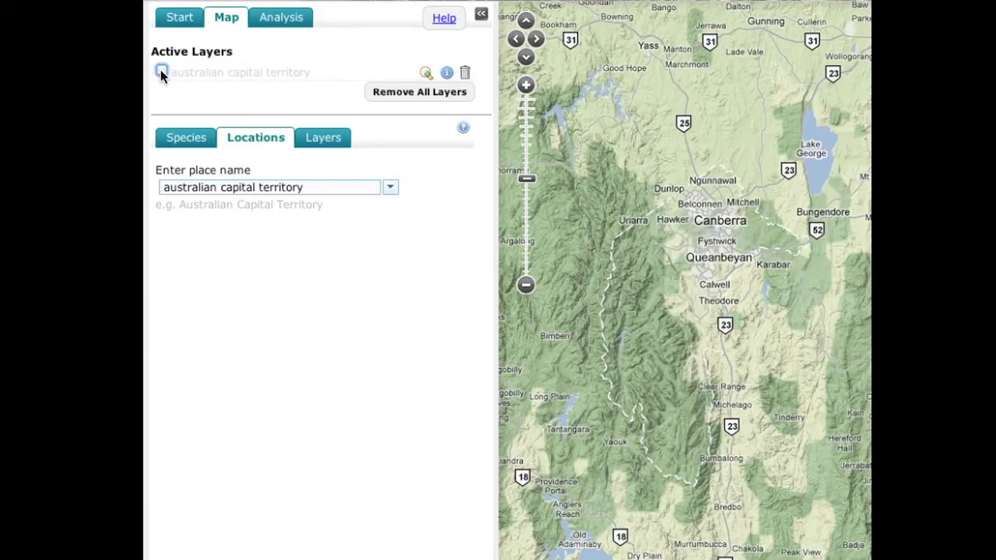
click(160, 71)
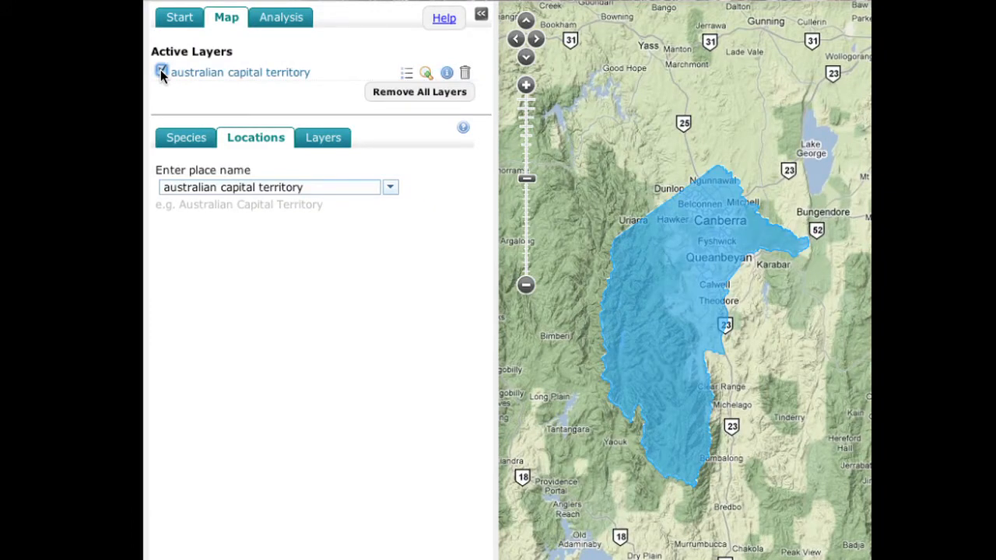
- Recolour the australian capital territory layer red and set its opacity to 30%
click(408, 73)
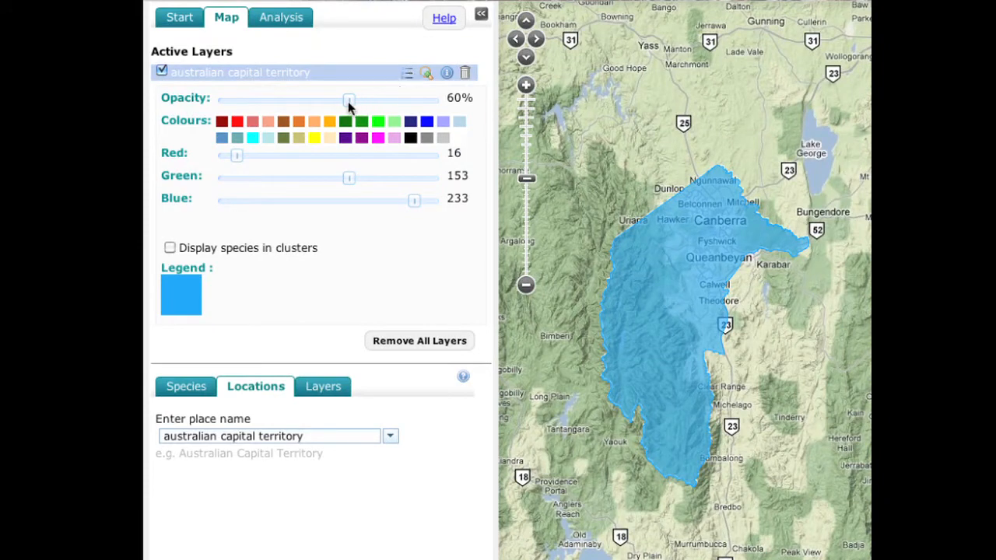
drag(348, 100, 293, 107)
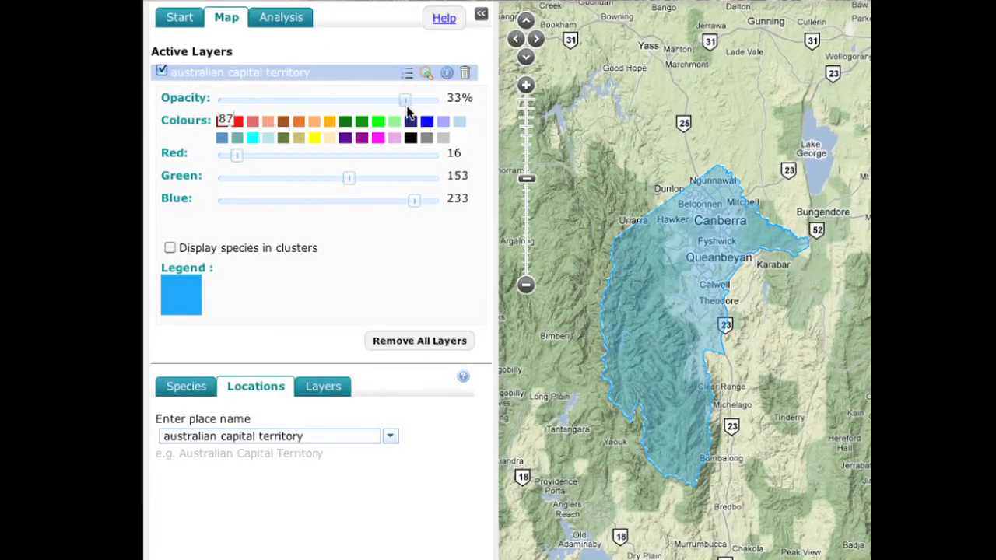
click(417, 107)
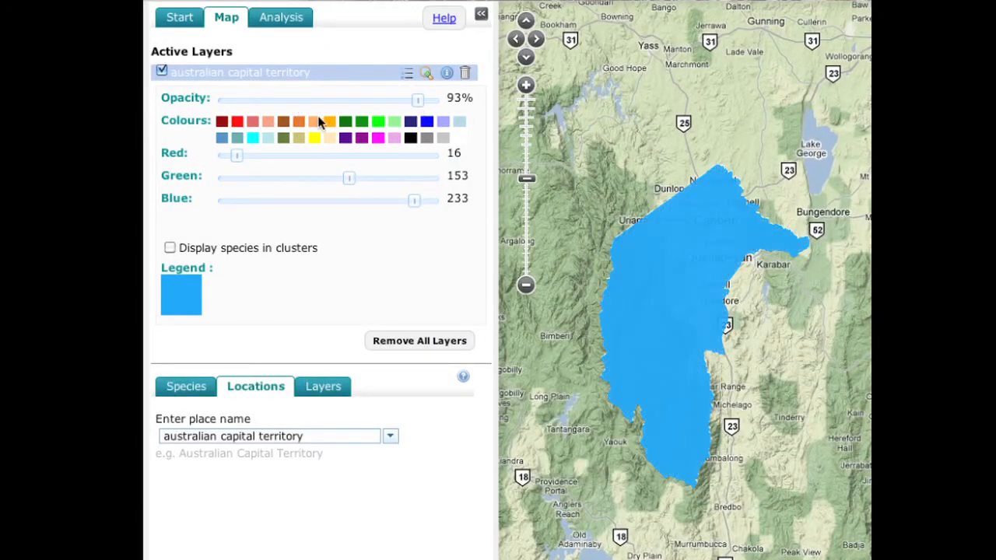
click(235, 121)
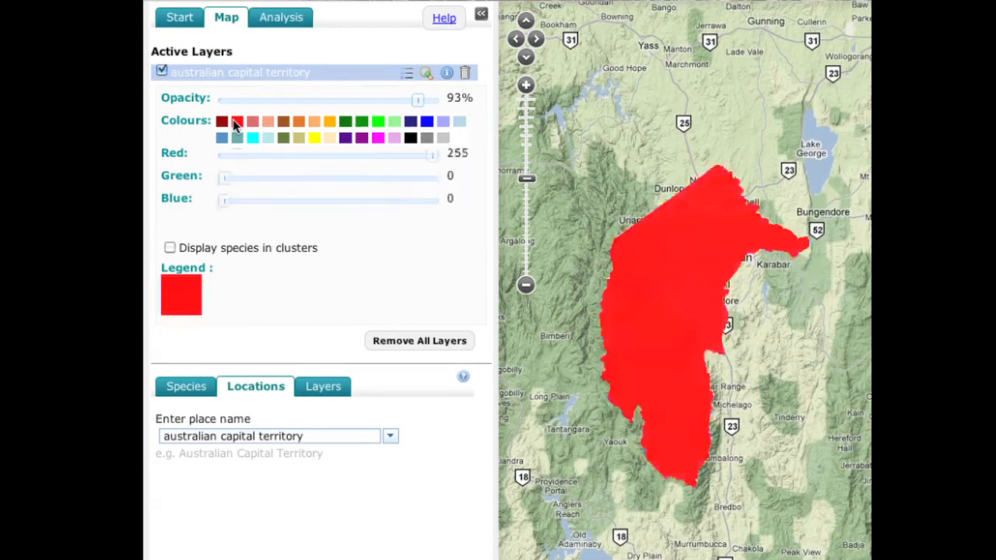
drag(418, 101, 285, 102)
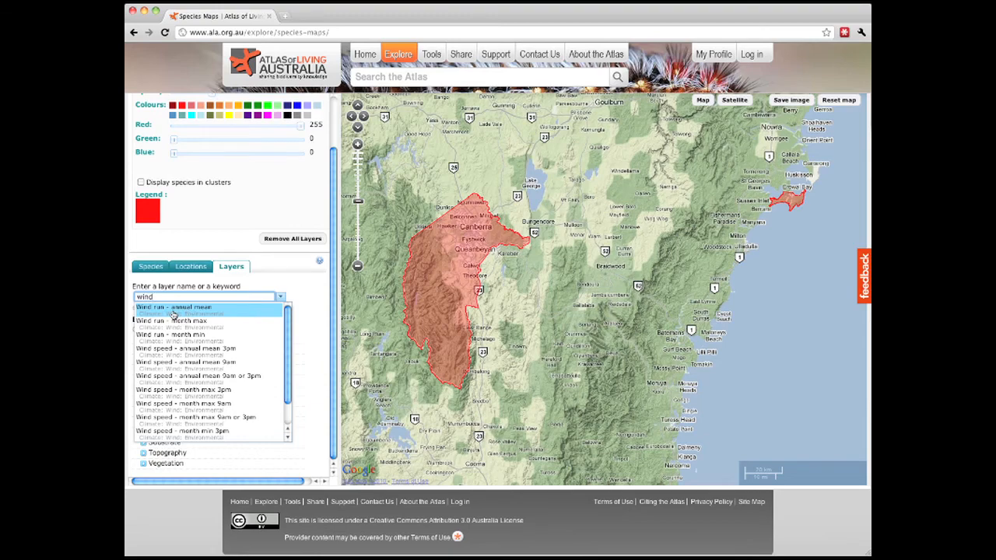
- Add the "Wind run - annual mean" layer found with the keyword wind, and toggle its visibility
click(173, 313)
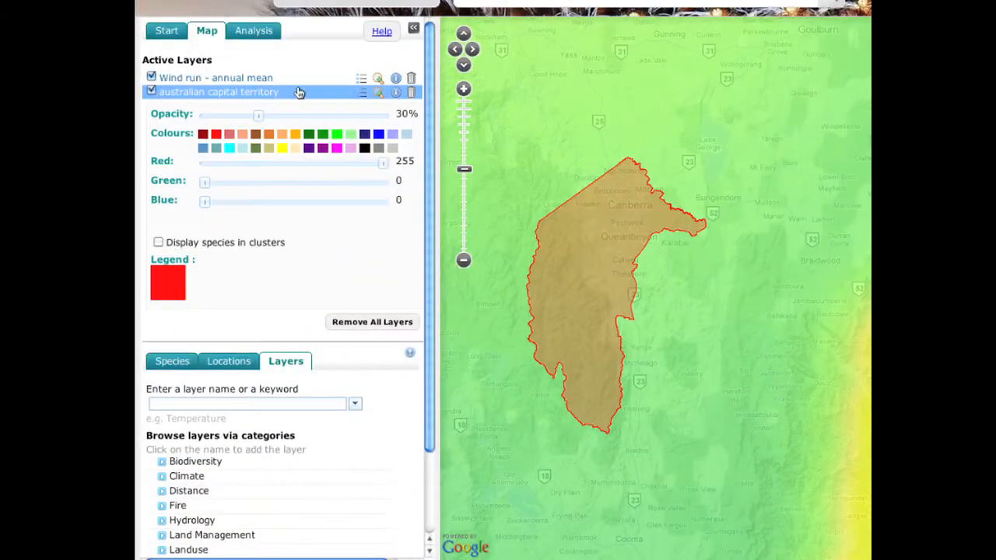
click(362, 92)
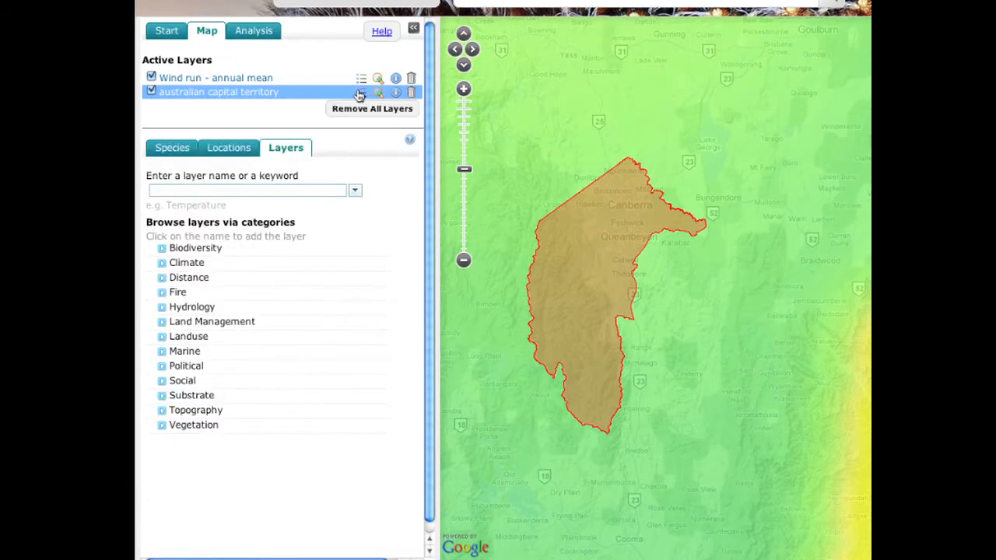
click(152, 79)
click(151, 79)
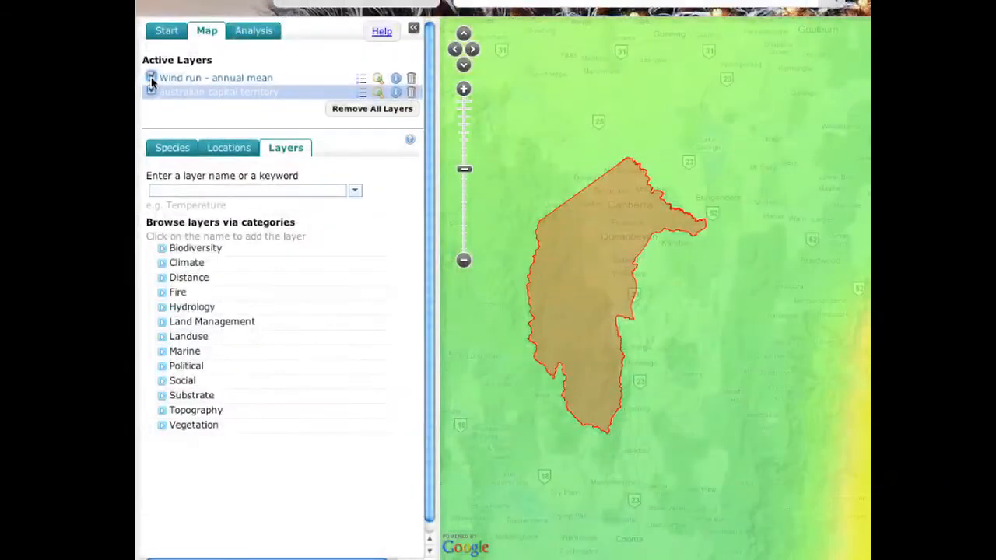
- Examine the legend and the metadata of the "Wind run - annual mean" layer
click(360, 79)
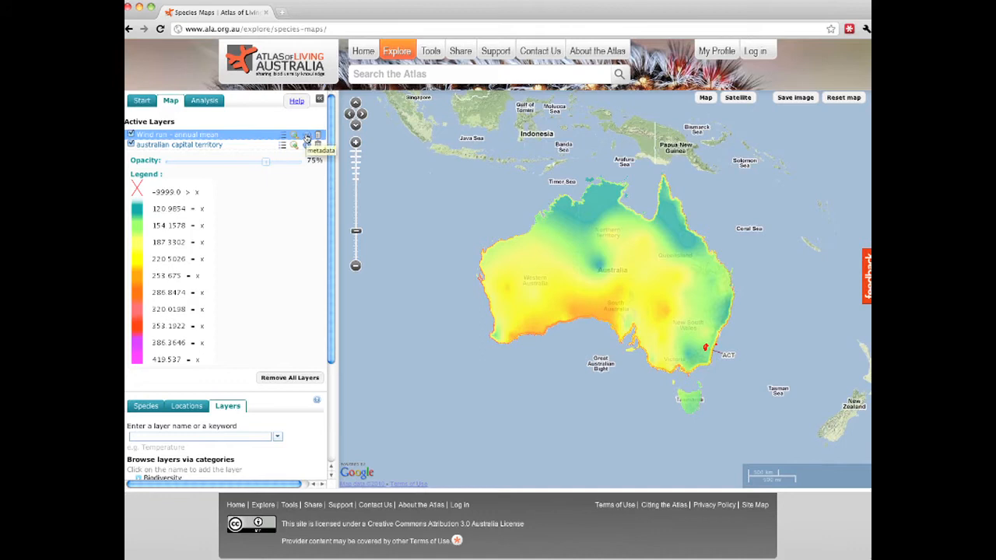
click(307, 138)
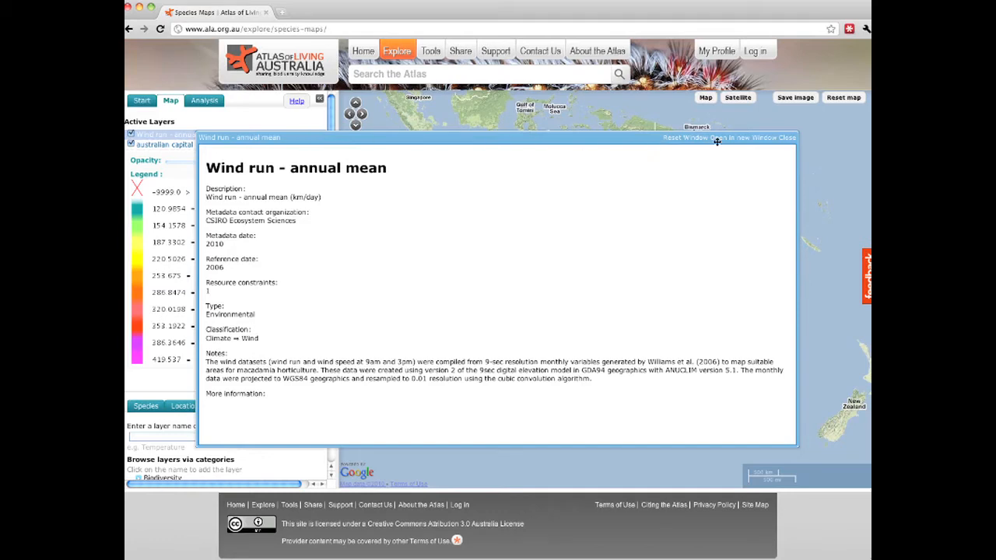
click(786, 137)
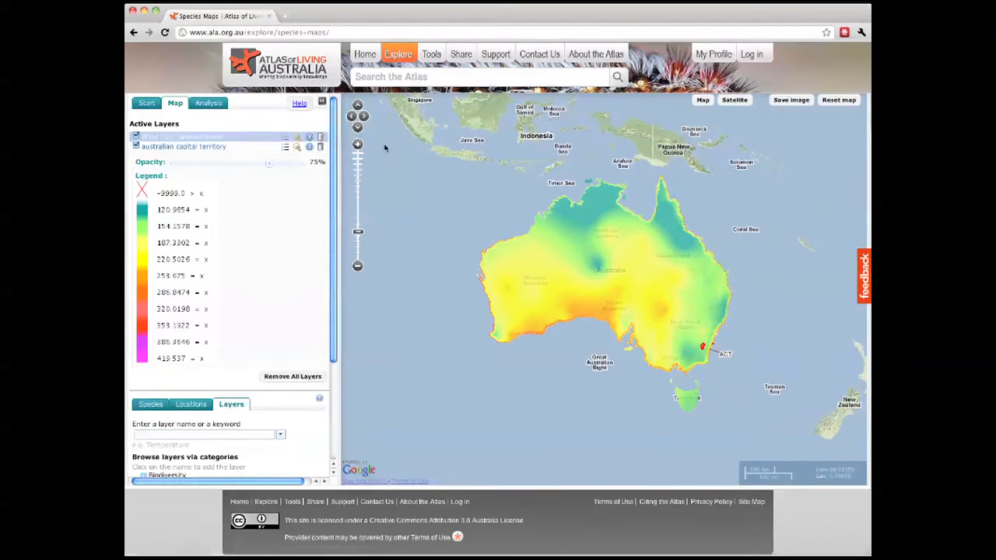
- Remove the "Wind run - annual mean" layer and zoom back to the australian capital territory layer
click(319, 137)
click(297, 138)
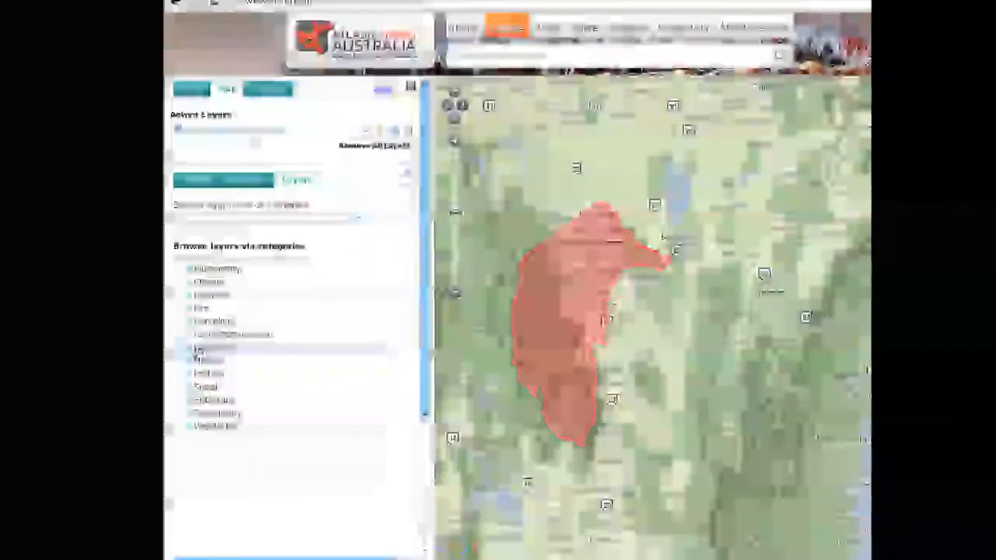
- Add the "Land use" layer from the Landuse category and show its legend
click(189, 347)
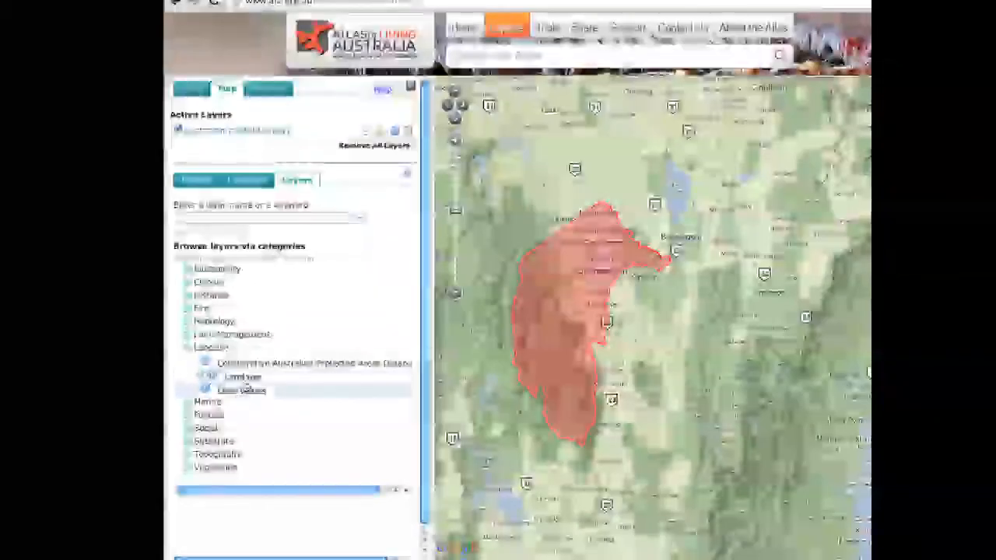
click(241, 378)
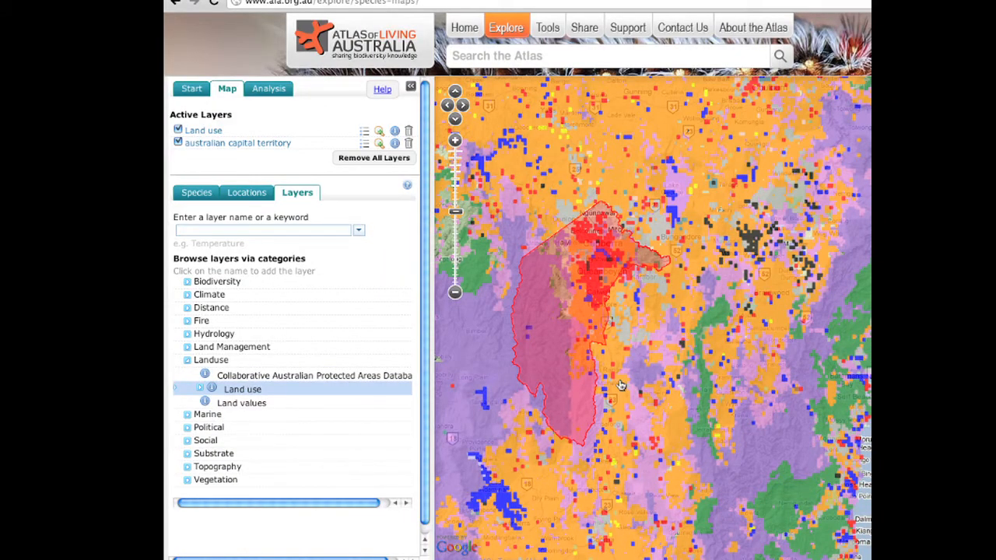
click(365, 137)
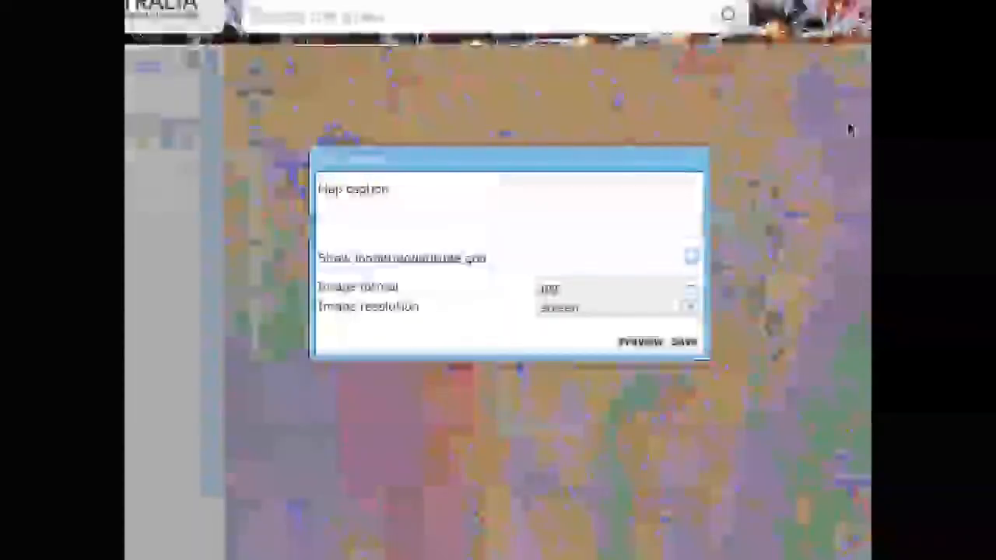
- Save the map as a pdf at screen resolution, captioned "Land Use, ACT", with the longitude/latitude grid shown
click(572, 196)
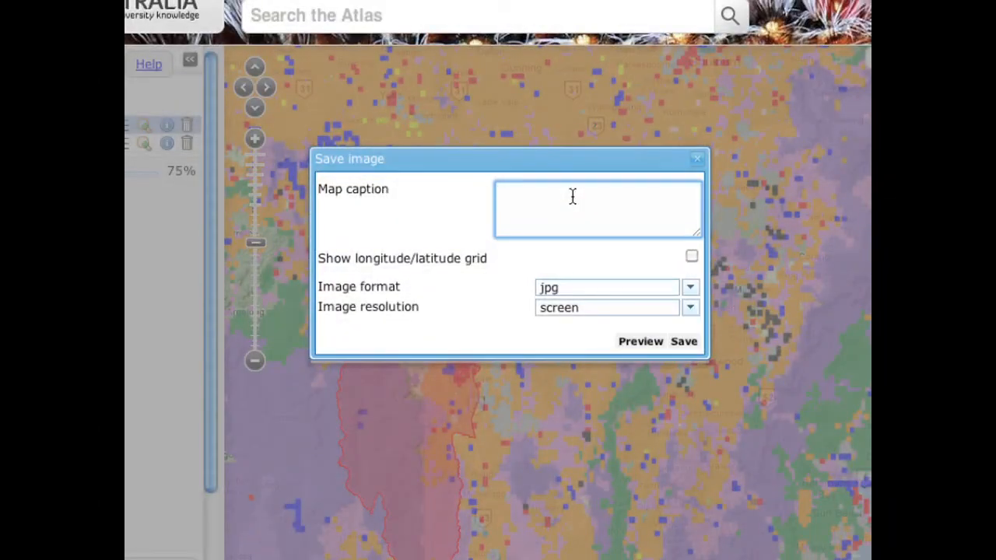
text(Land Use, ACT)
click(689, 256)
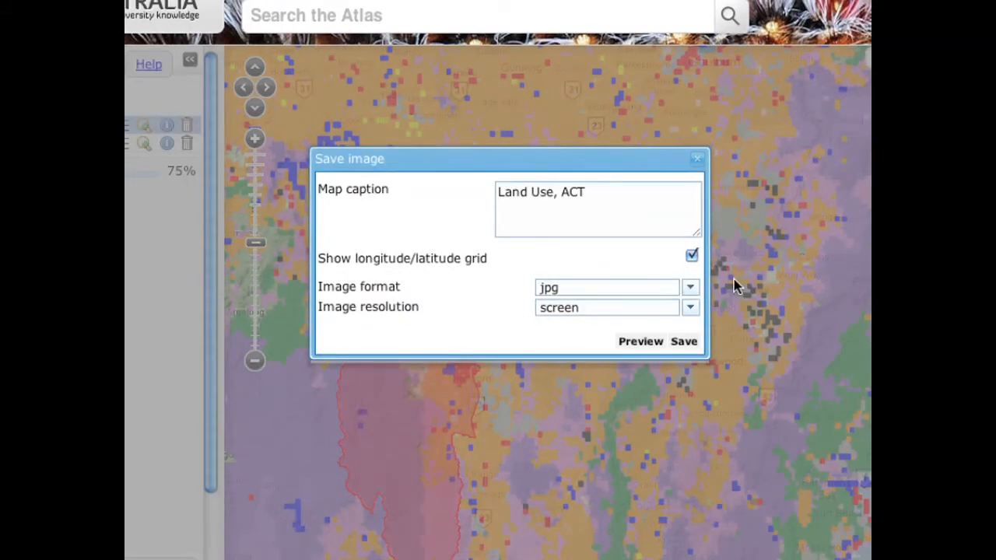
click(692, 289)
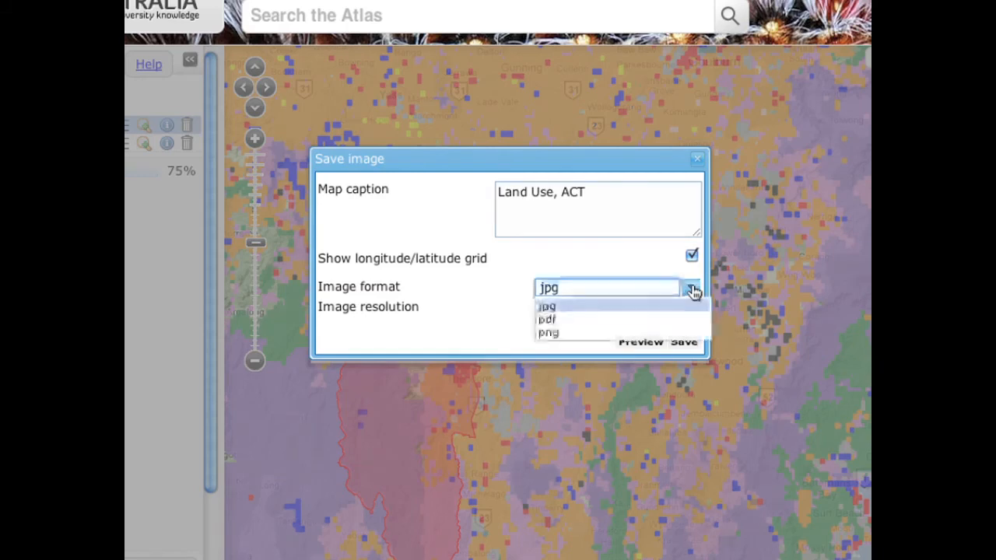
click(549, 321)
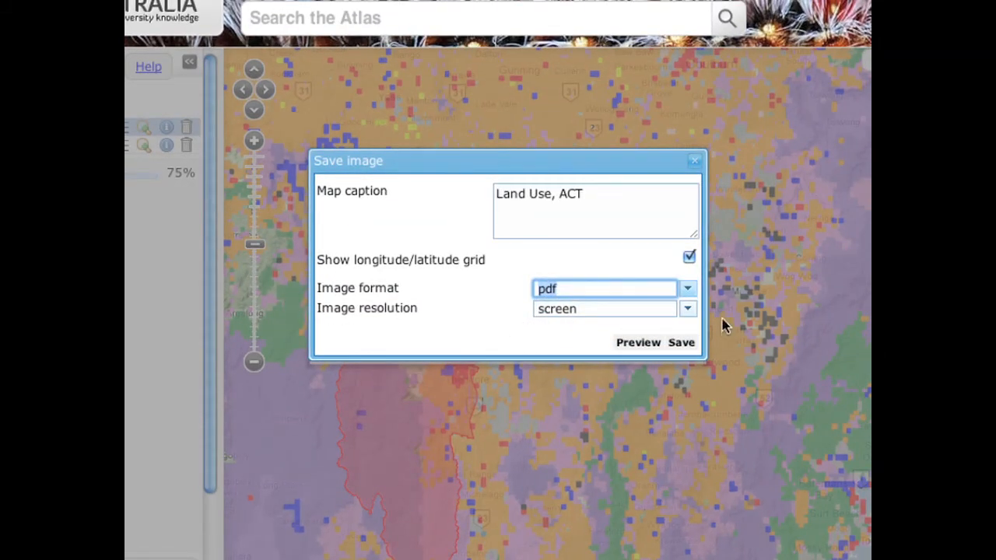
click(687, 309)
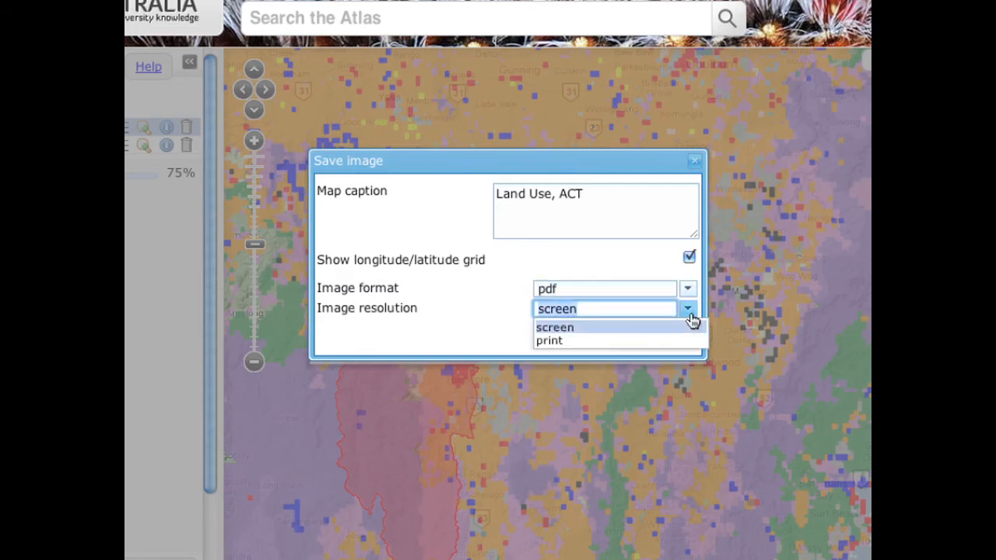
click(555, 333)
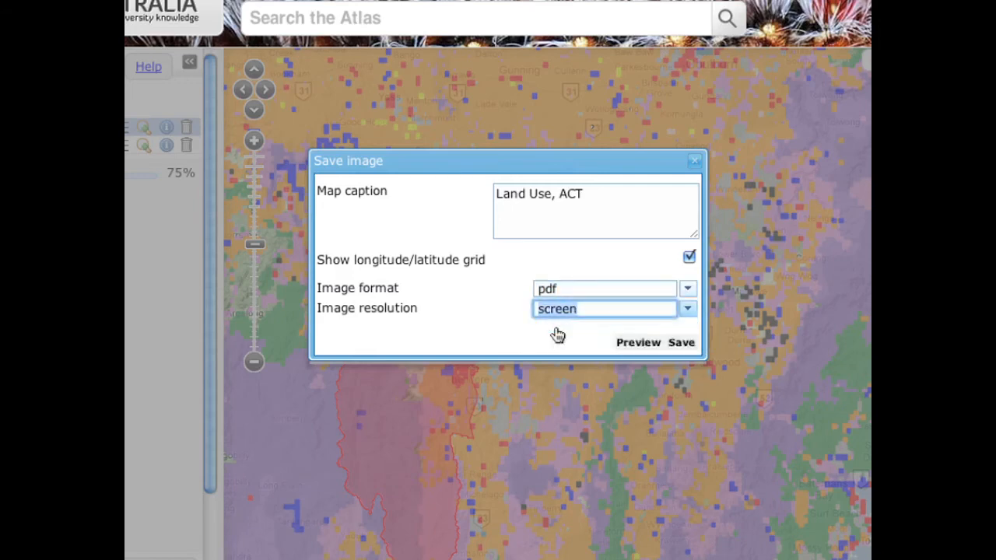
click(678, 348)
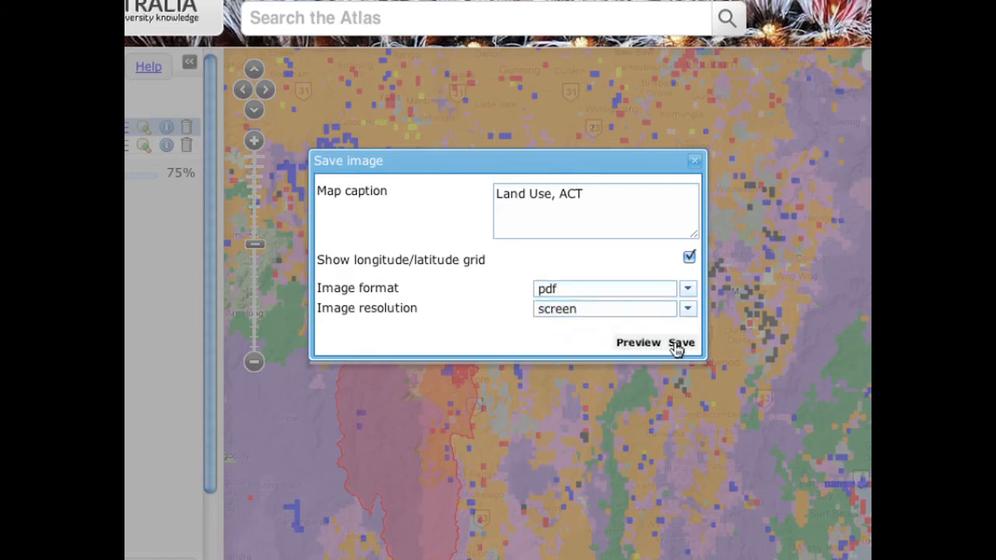